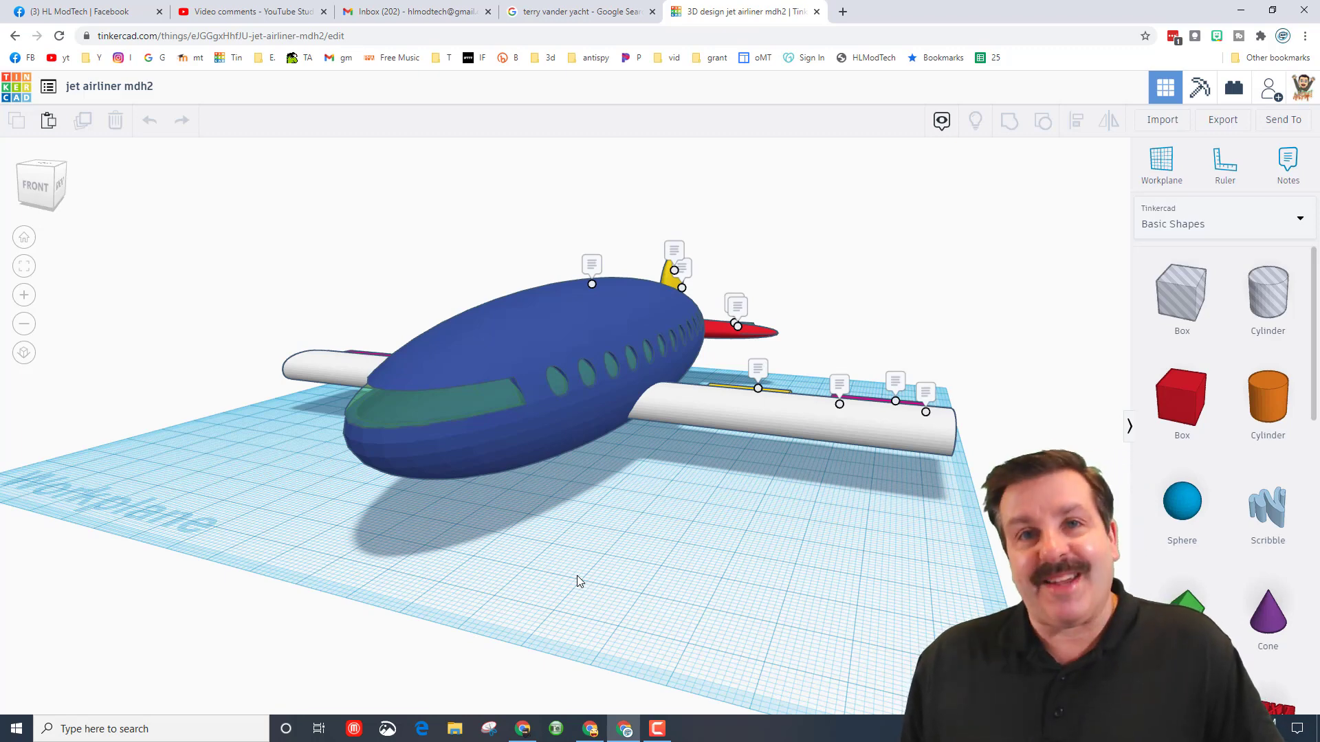
# Orbit the airliner until the view cube reads RIGHT, showing the full fuselage length
pyautogui.moveTo(576, 575); pyautogui.dragTo(681, 558, button='right')
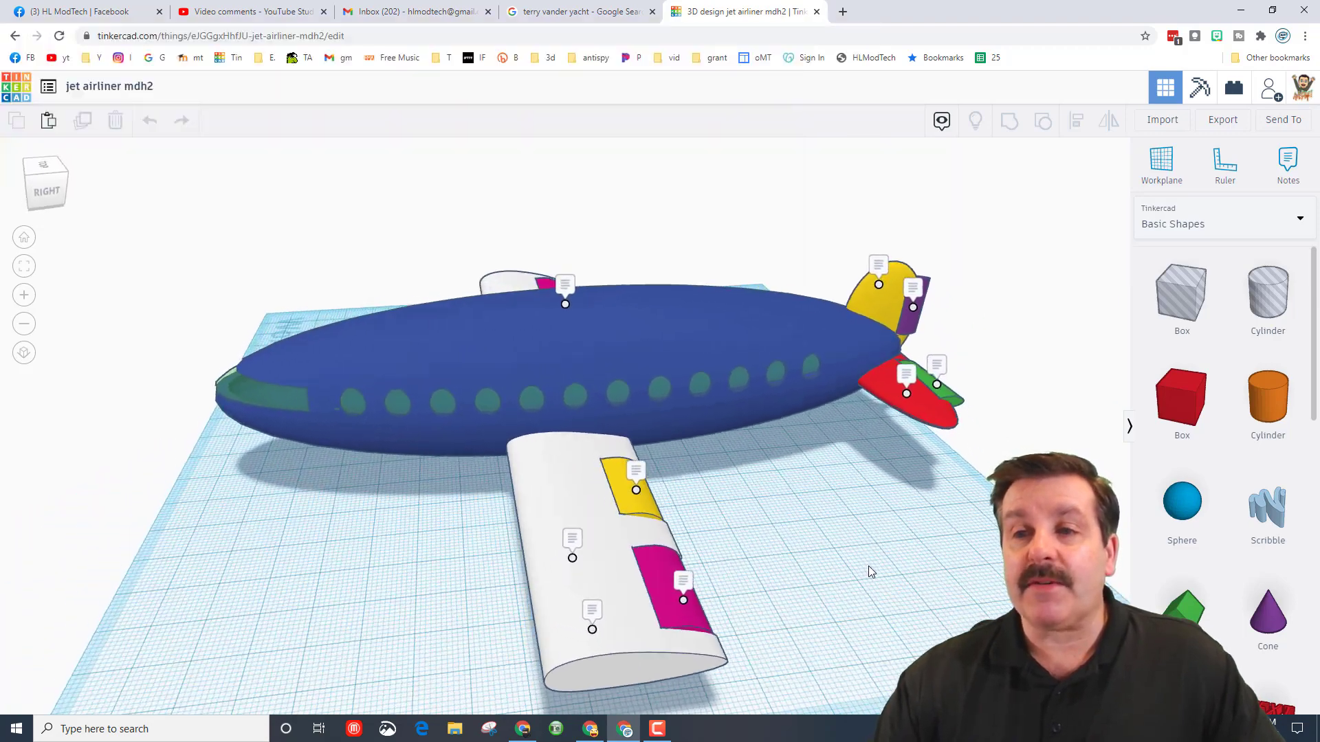
# Orbit from high front-left to a side view of the wing airfoil, then a raised rear-right view
pyautogui.moveTo(717, 548); pyautogui.dragTo(896, 566, button='right')
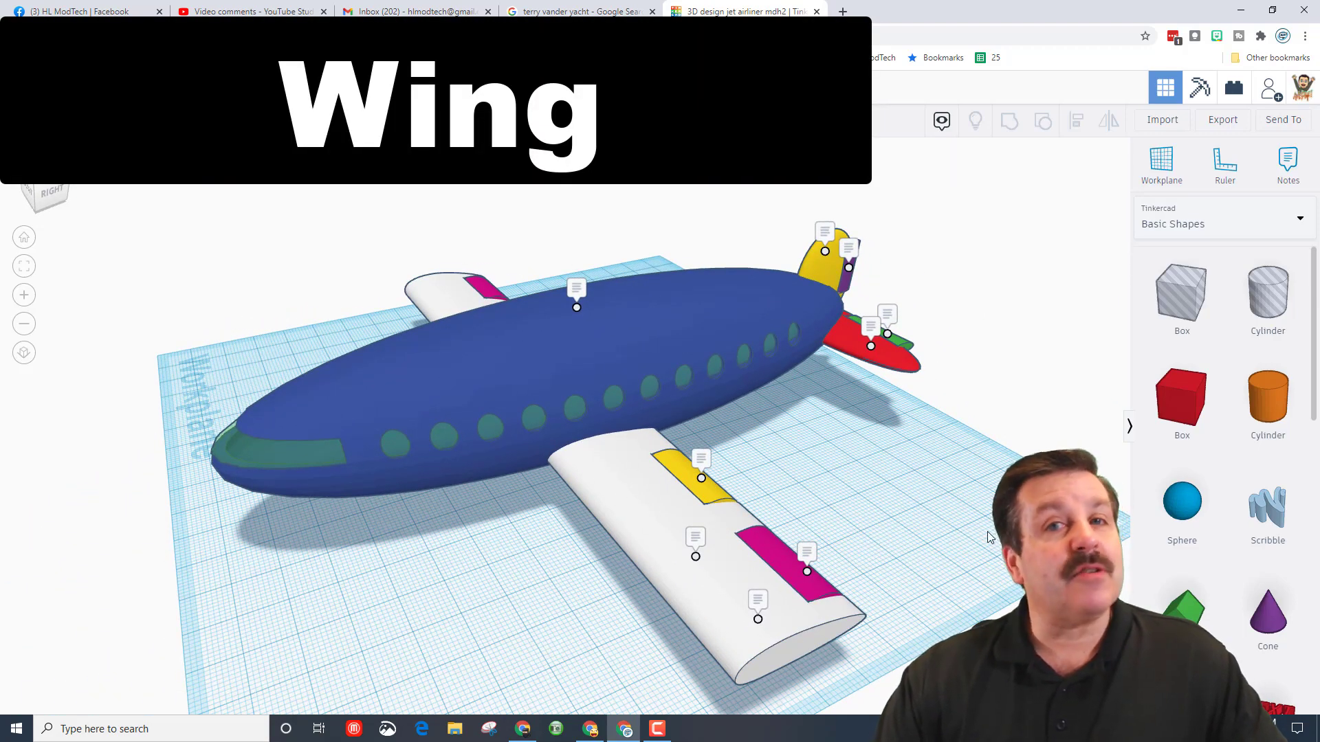
pyautogui.moveTo(988, 536)
pyautogui.mouseDown(button='right')
pyautogui.moveTo(896, 466)
pyautogui.moveTo(774, 443)
pyautogui.mouseUp(button='right')
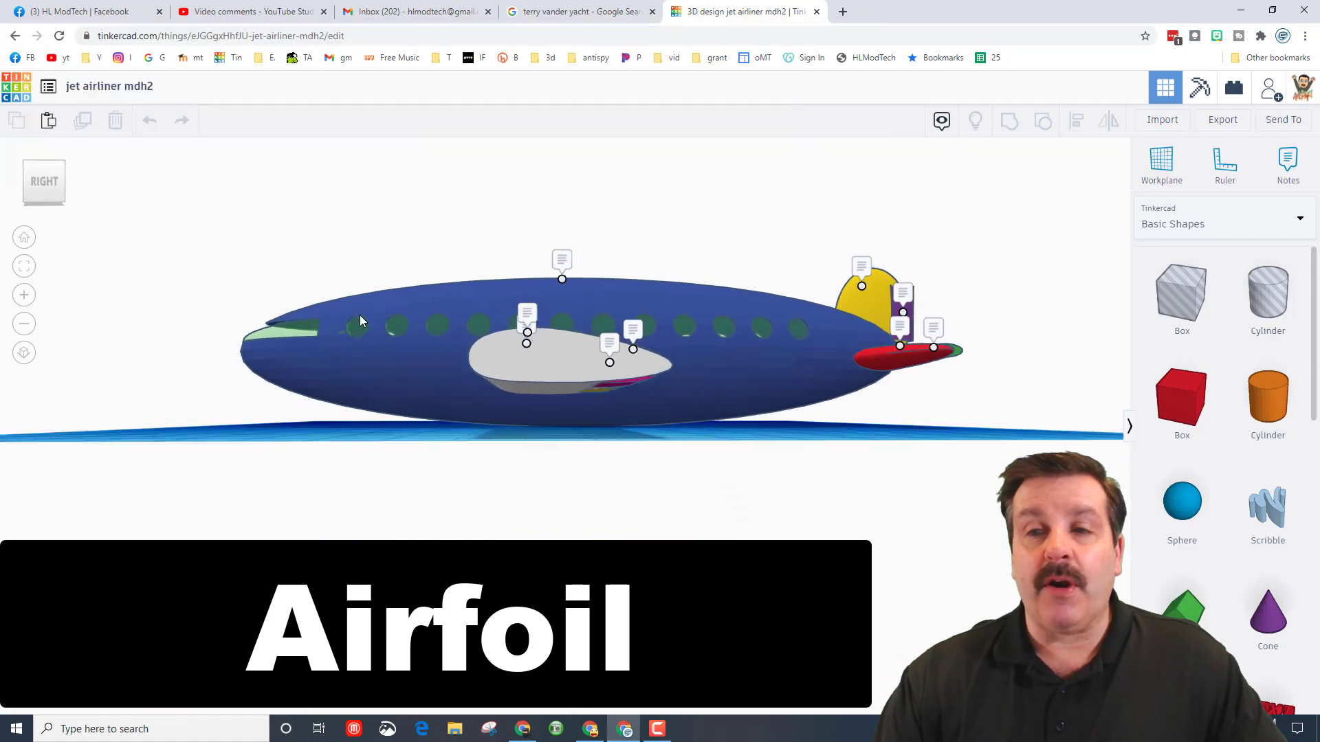
pyautogui.moveTo(360, 315)
pyautogui.mouseDown(button='right')
pyautogui.moveTo(911, 516)
pyautogui.moveTo(760, 464)
pyautogui.mouseUp(button='right')
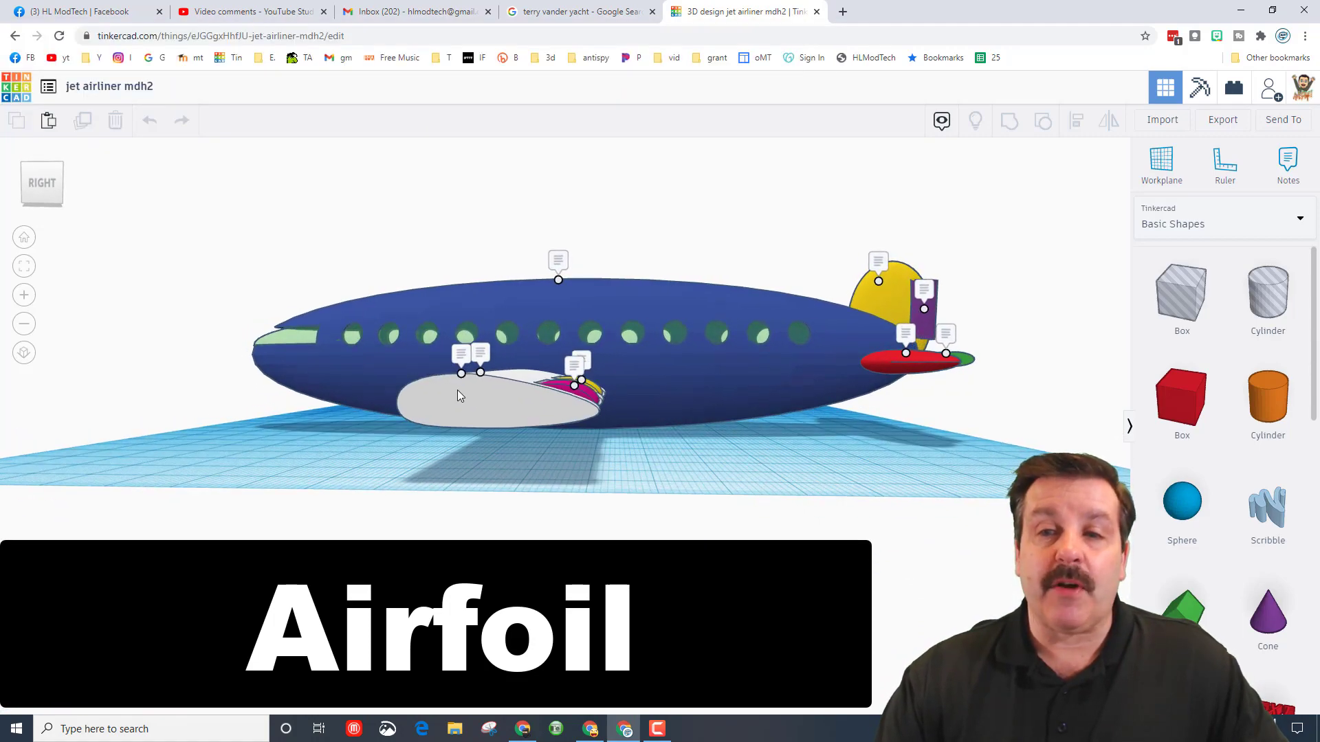
pyautogui.moveTo(459, 395)
pyautogui.mouseDown(button='right')
pyautogui.moveTo(644, 429)
pyautogui.moveTo(258, 469)
pyautogui.mouseUp(button='right')
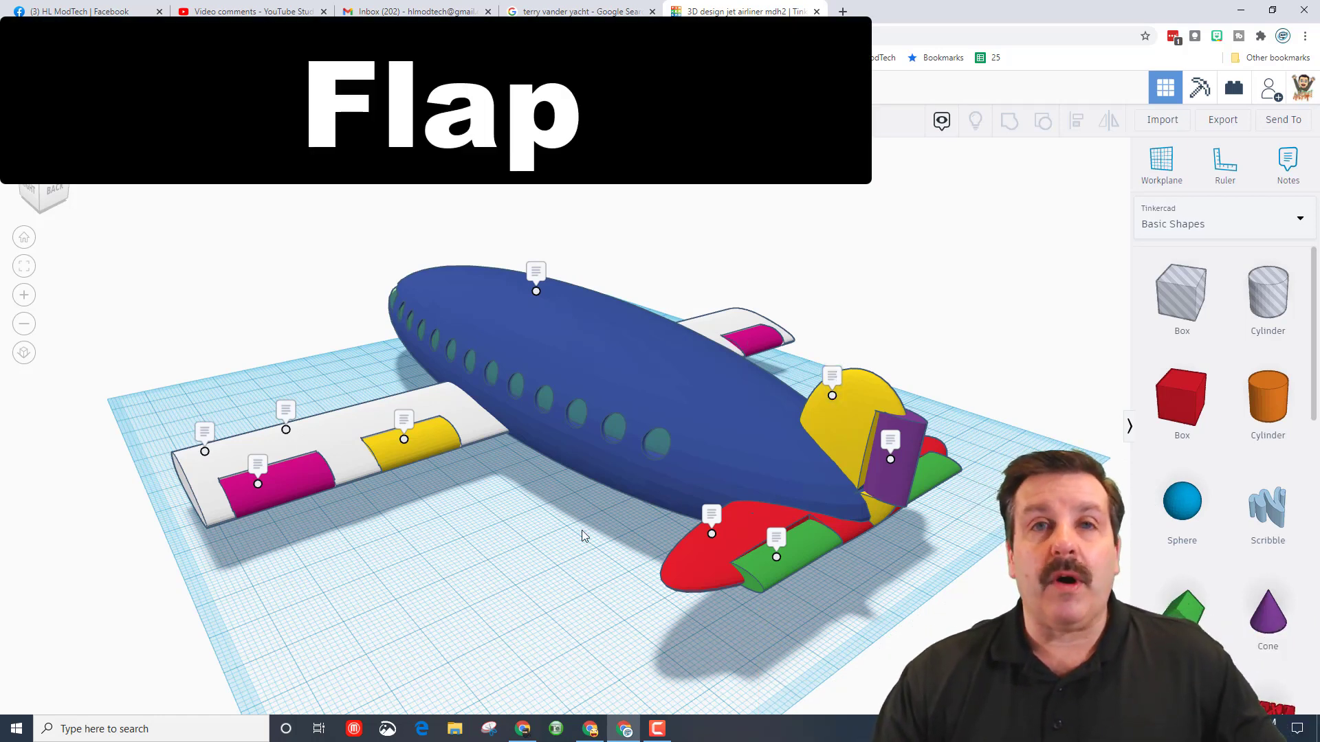
# Orbit past the airliner's left side around to a right rear view of the tail and horizontal stabilizer
pyautogui.moveTo(593, 519); pyautogui.dragTo(512, 525, button='right')
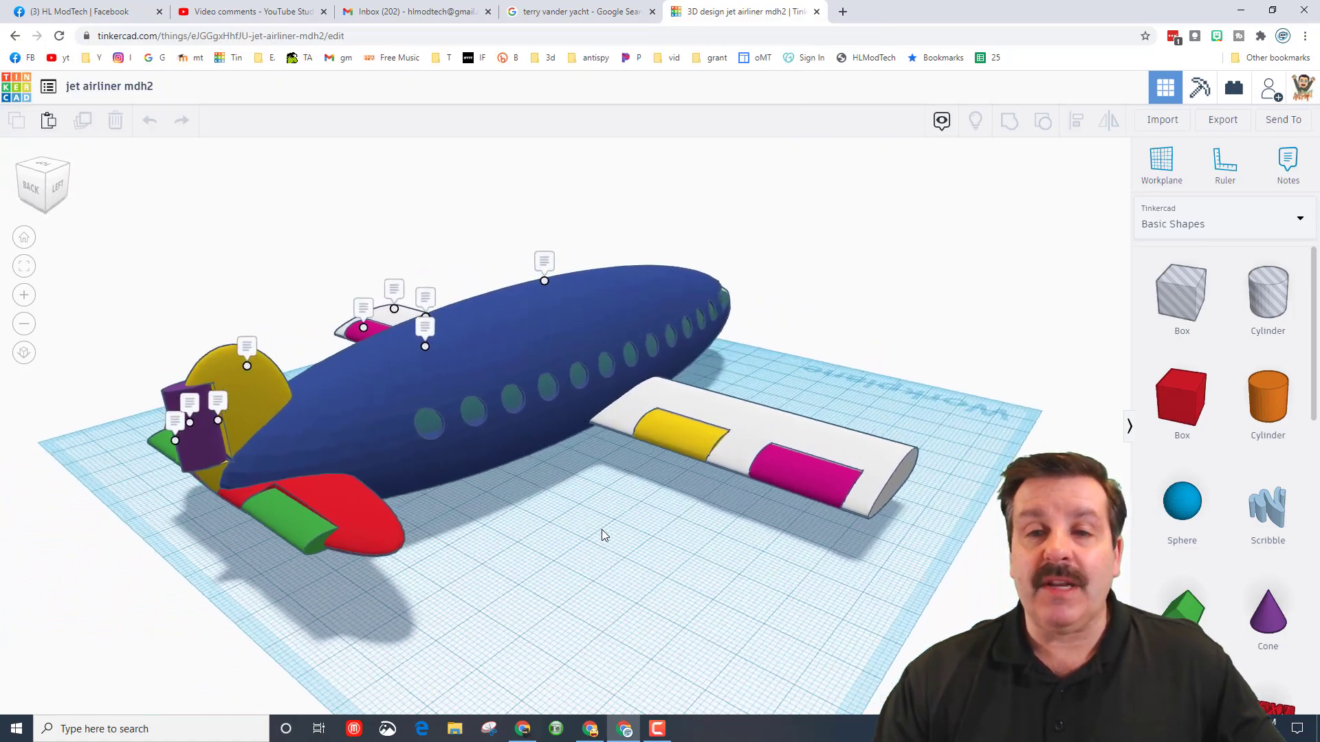
pyautogui.moveTo(657, 530); pyautogui.dragTo(580, 530, button='right')
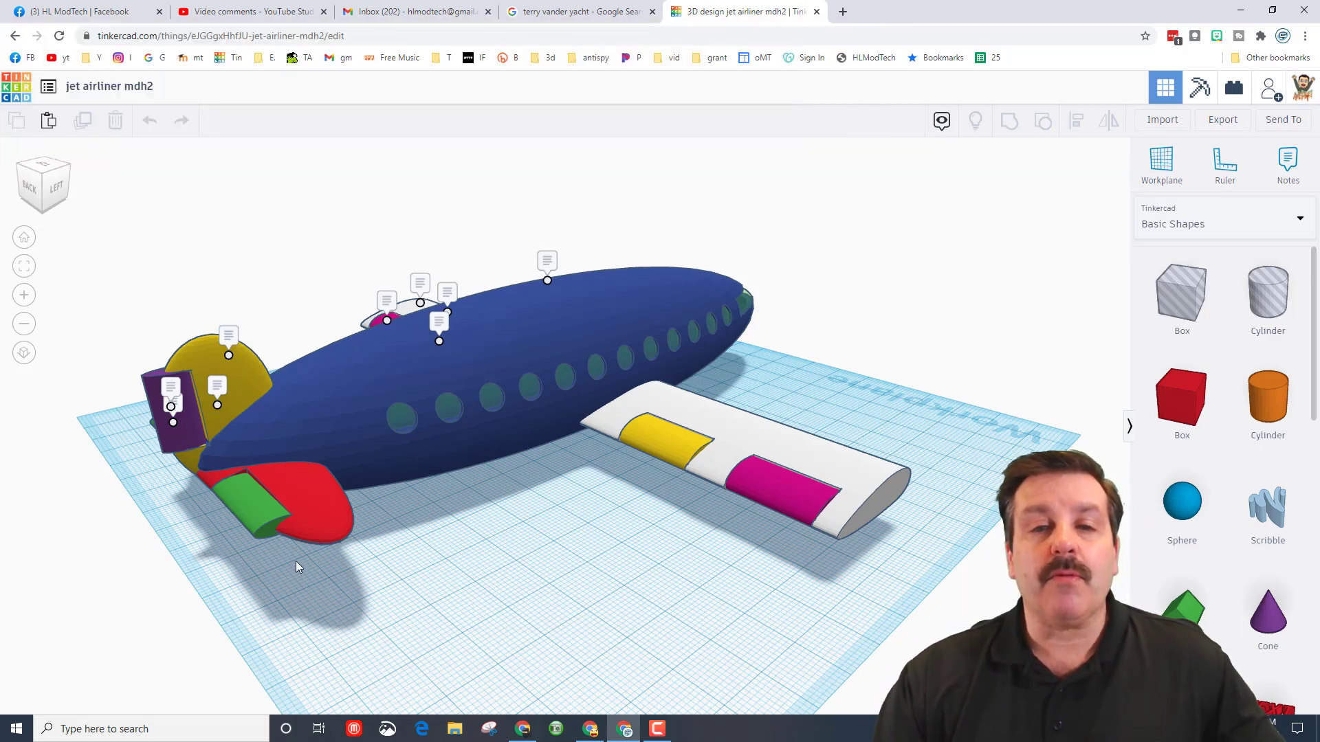
pyautogui.moveTo(296, 561)
pyautogui.mouseDown(button='right')
pyautogui.moveTo(545, 609)
pyautogui.moveTo(775, 491)
pyautogui.mouseUp(button='right')
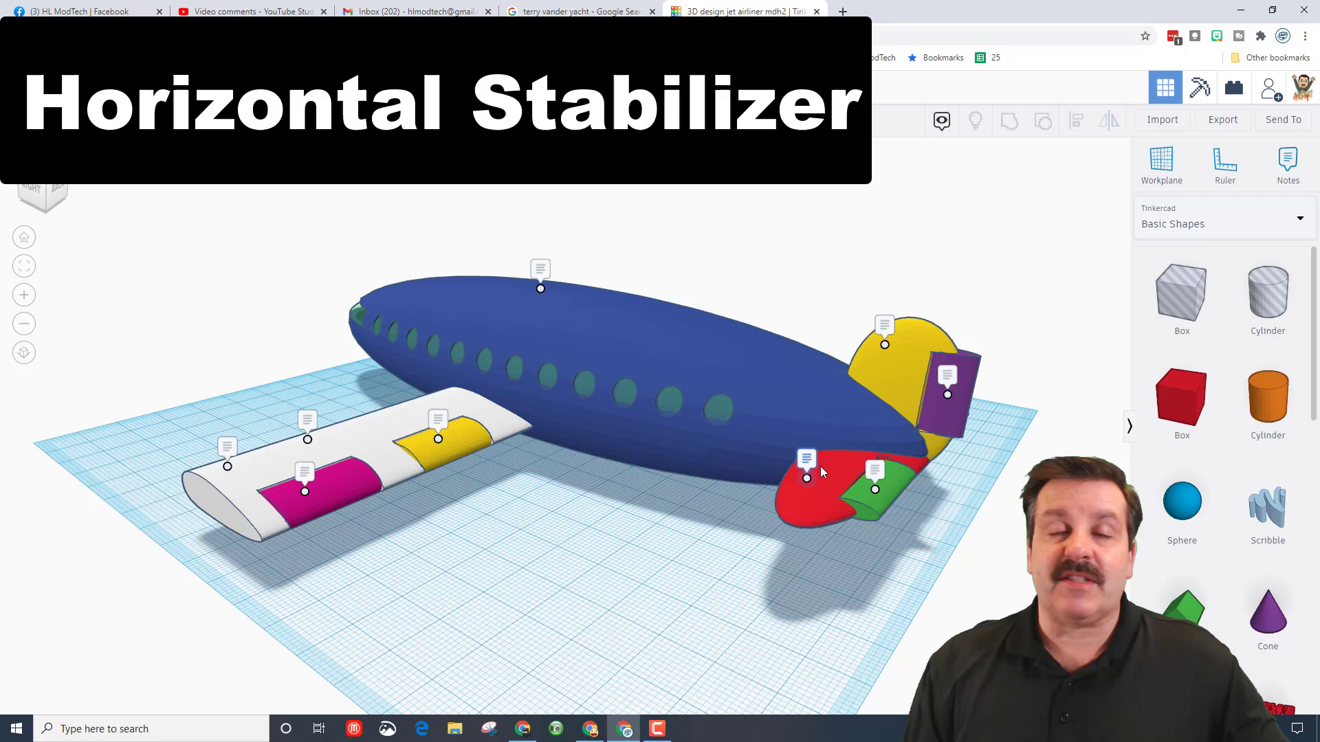
# Orbit to a left-side view of the airliner's tail stabilizers and wing
pyautogui.moveTo(860, 584); pyautogui.dragTo(776, 468, button='right')
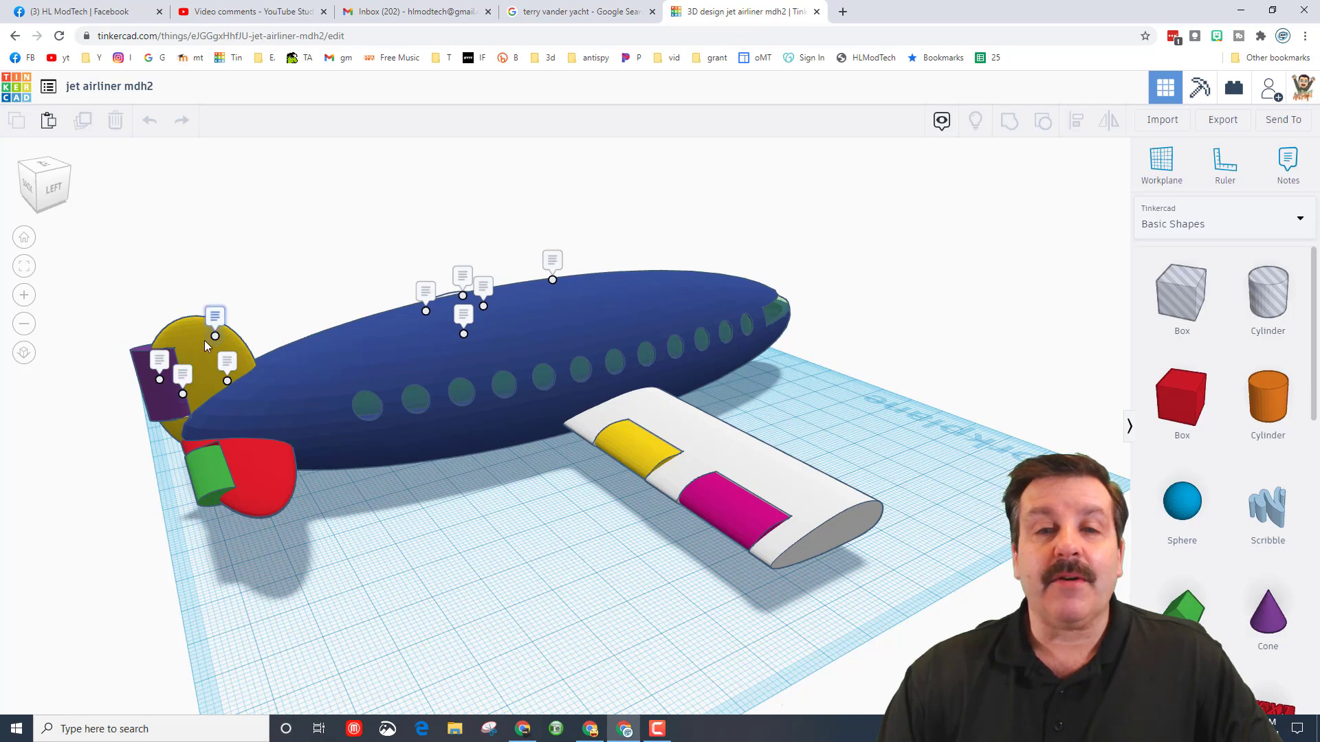
# Orbit from the left side to FRONT, then on to a RIGHT/BACK view of the tail
pyautogui.moveTo(609, 559); pyautogui.dragTo(438, 510, button='right')
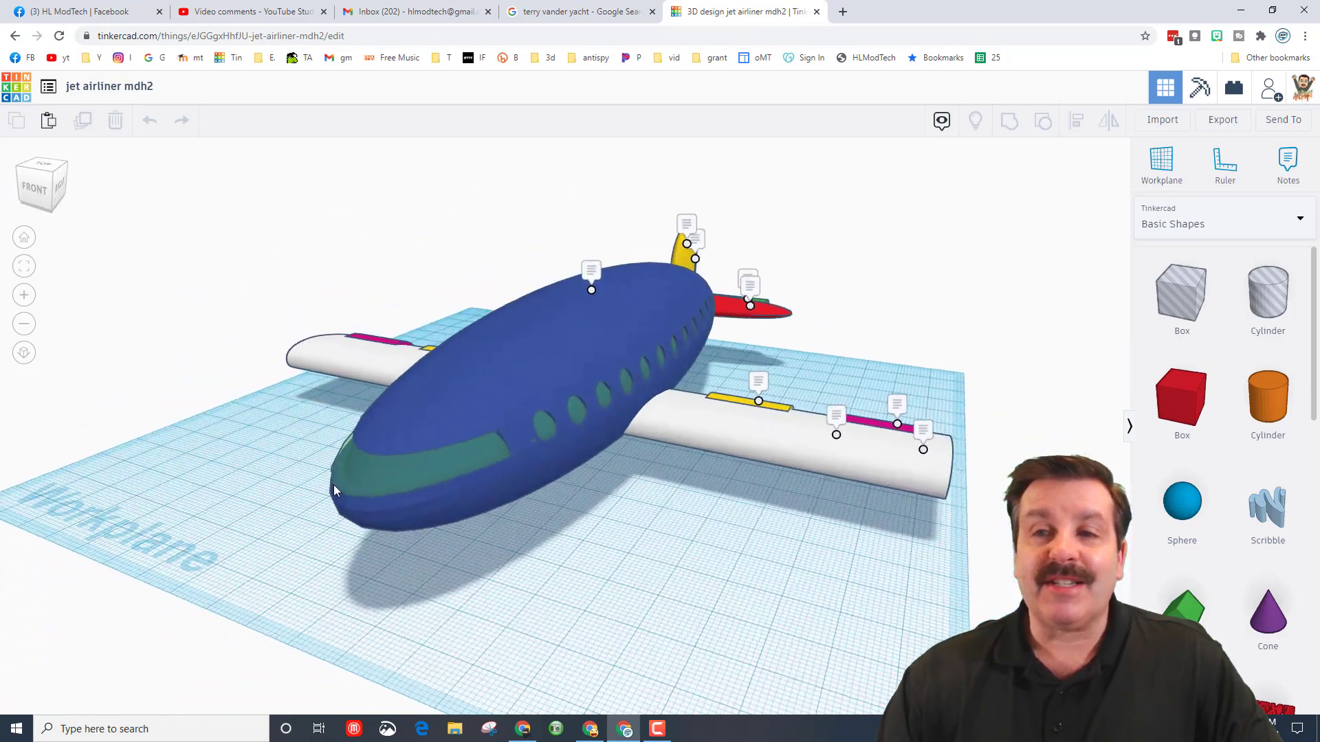
pyautogui.moveTo(437, 509); pyautogui.dragTo(767, 594, button='right')
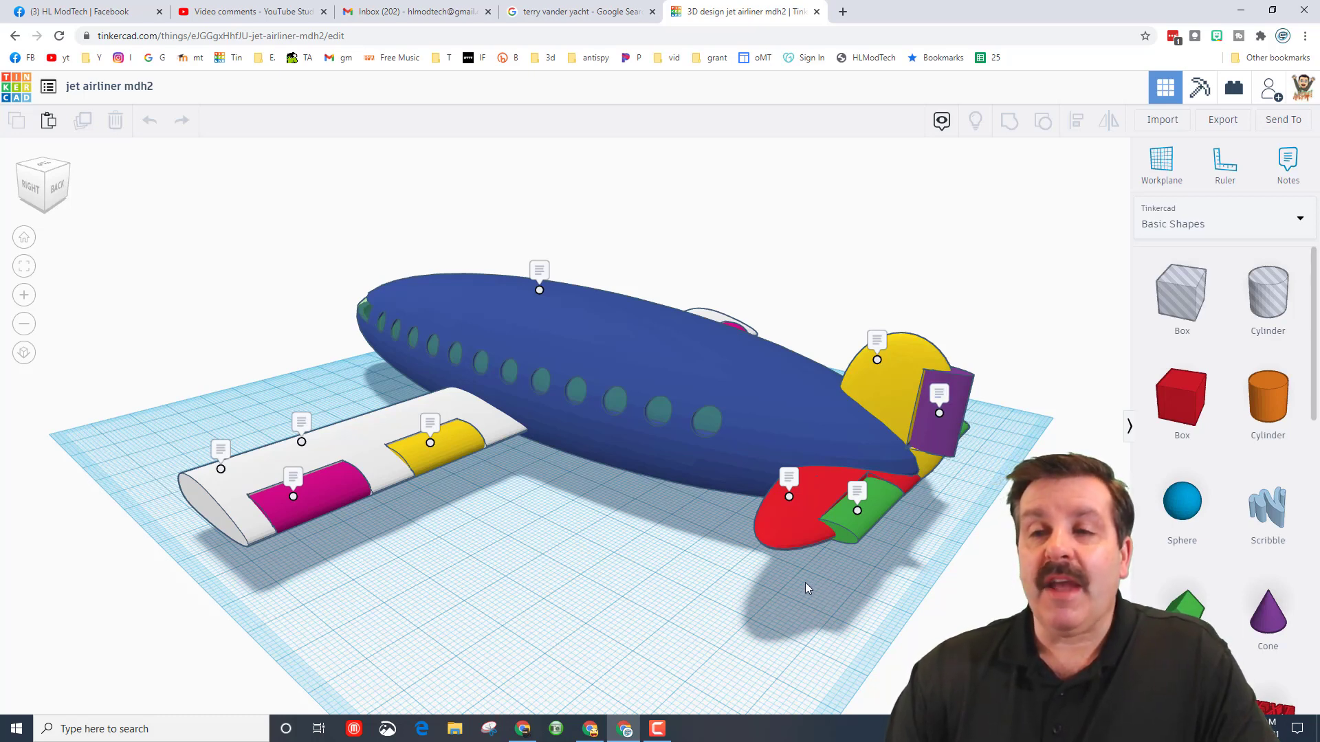
# Orbit until the view cube reads BACK, showing the tail surfaces and both wings
pyautogui.moveTo(865, 574)
pyautogui.mouseDown(button='right')
pyautogui.moveTo(735, 598)
pyautogui.moveTo(587, 582)
pyautogui.mouseUp(button='right')
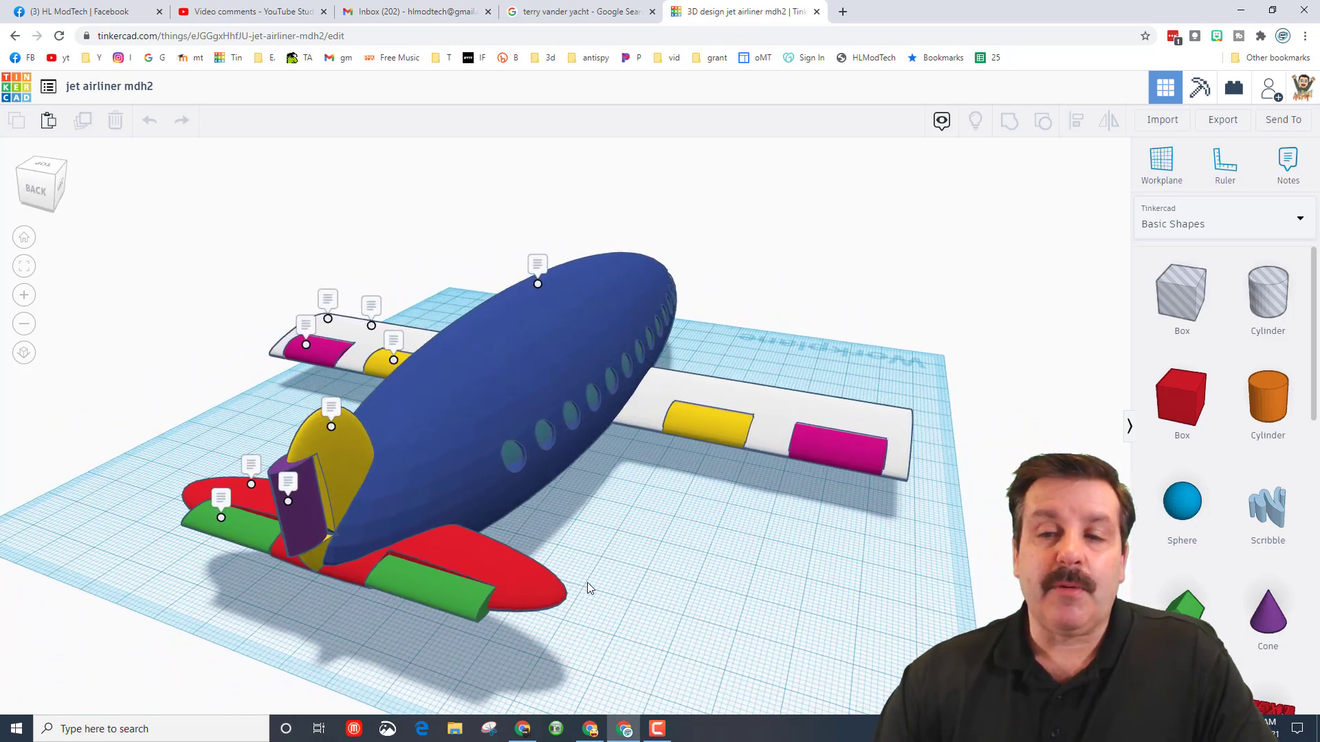